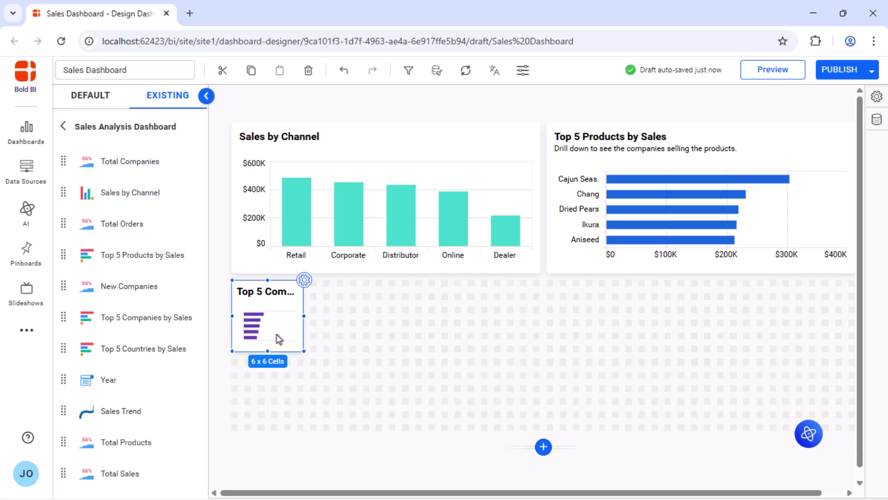
# Resize the Top 5 Companies by Sales widget to 12 x 24 cells and add a Sales Trend widget of 12 x 24 cells beside it.
pyautogui.moveTo(304, 350); pyautogui.dragTo(536, 430)
pyautogui.moveTo(121, 411); pyautogui.dragTo(584, 324)
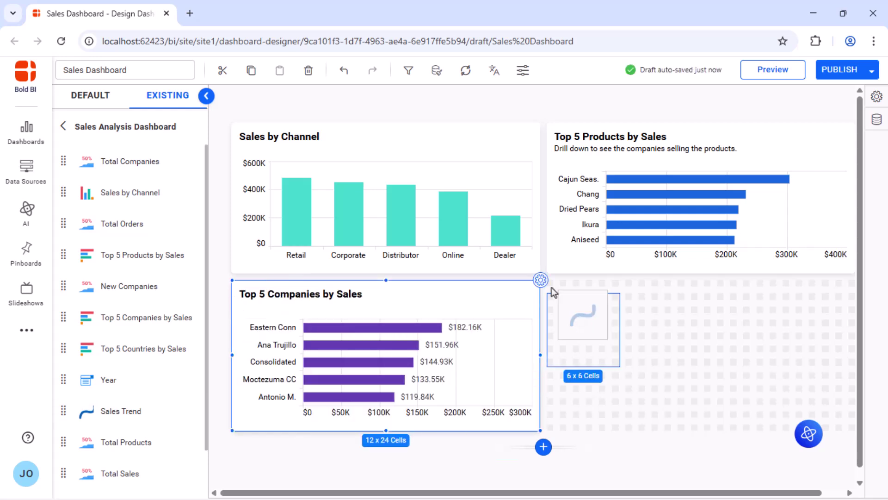
pyautogui.moveTo(619, 354); pyautogui.dragTo(852, 420)
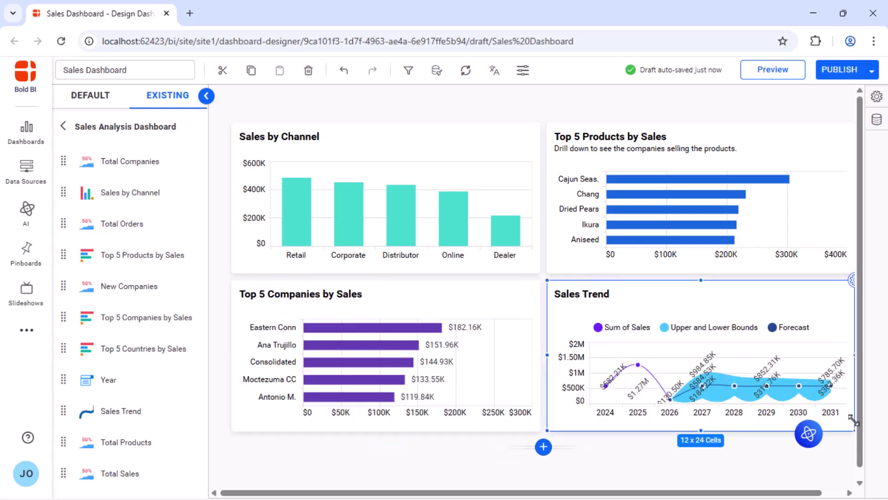
# Preview the dashboard layout with its four widgets and return to the designer.
pyautogui.click(770, 72)
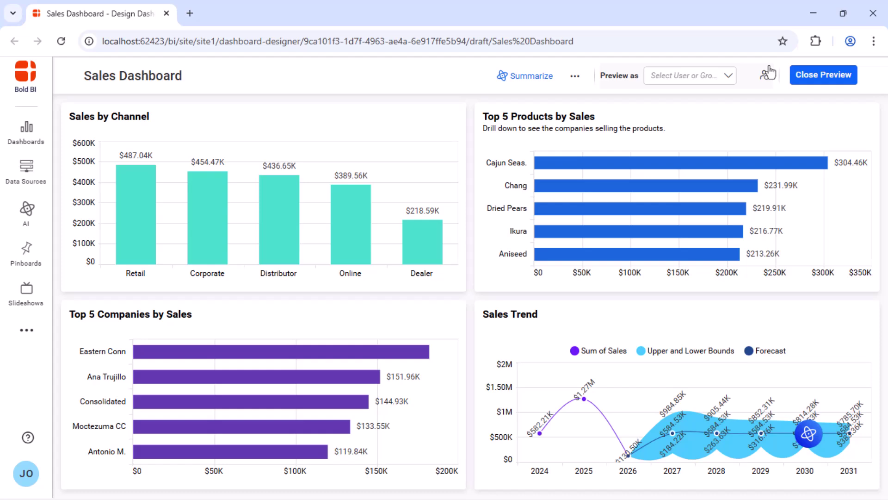
pyautogui.click(824, 75)
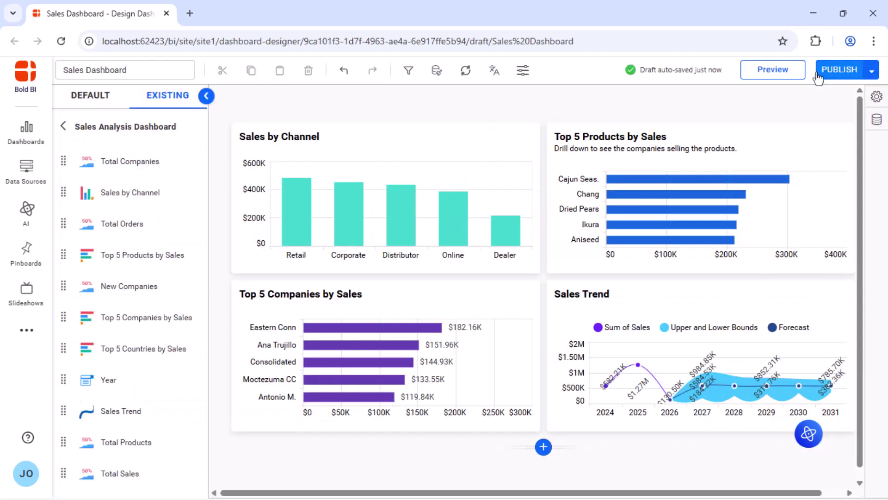
# Start Publish As for the dashboard and set its category to Sales.
pyautogui.click(869, 72)
pyautogui.click(831, 88)
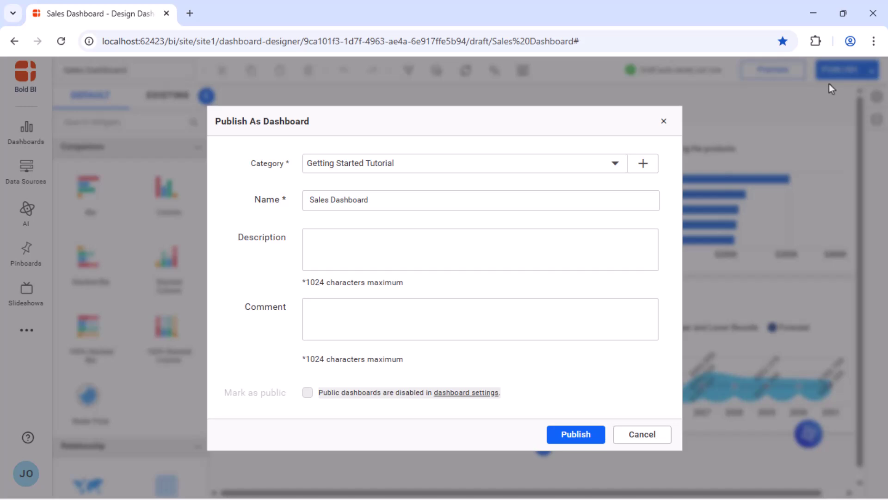
pyautogui.click(614, 168)
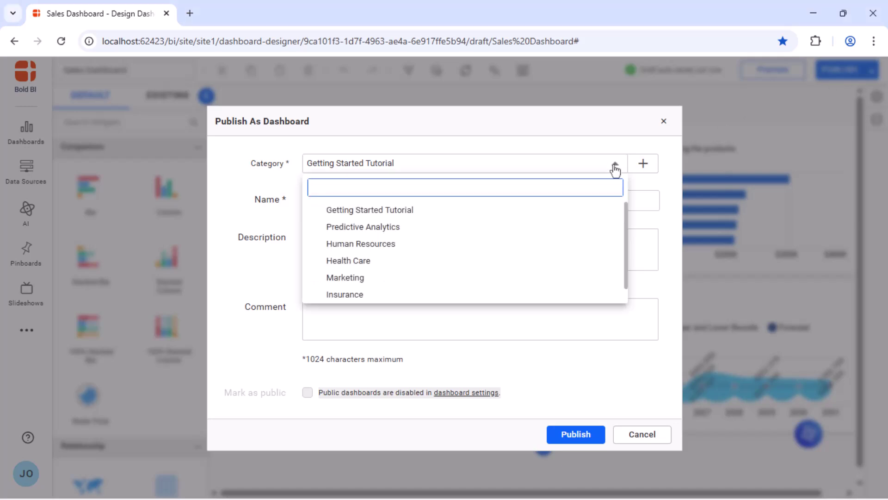
pyautogui.moveTo(626, 206); pyautogui.dragTo(626, 236)
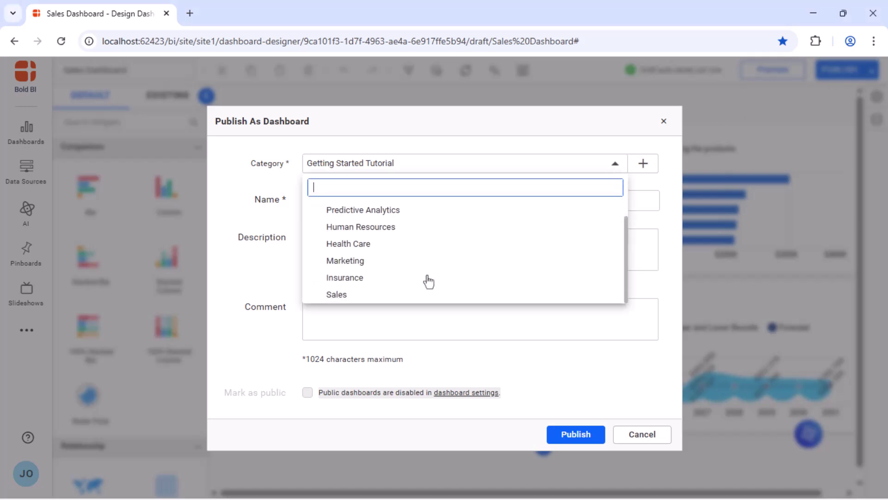
pyautogui.click(341, 295)
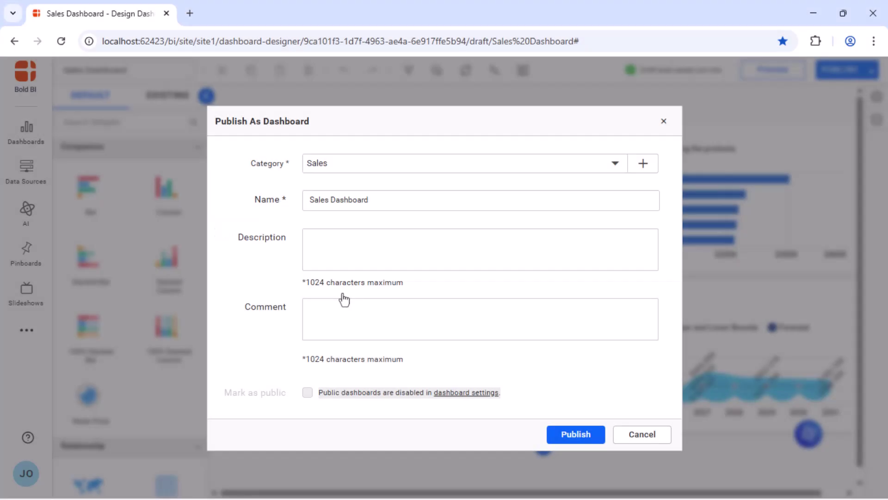
# Enter the description "This dashboard visualizes sales data." and the comment "This is a demo dashboard.".
pyautogui.click(354, 241)
pyautogui.write('This dashboard visualizes sales')
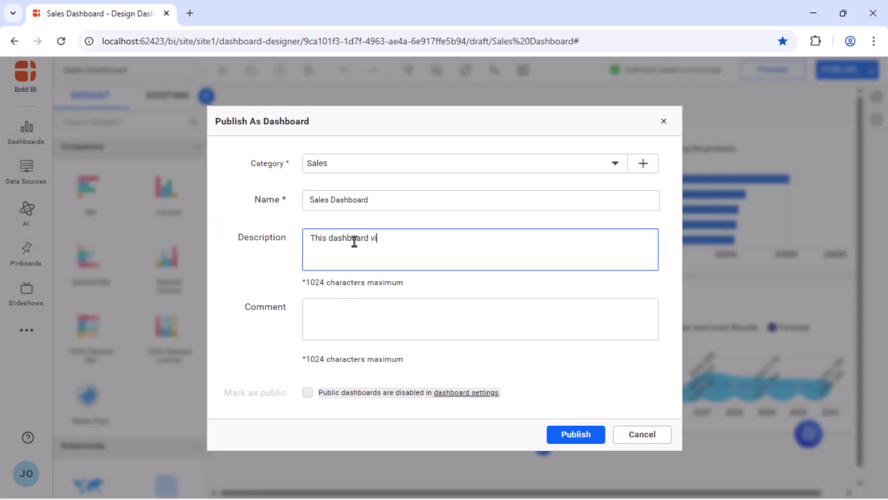
pyautogui.write(' data.')
pyautogui.click(420, 282)
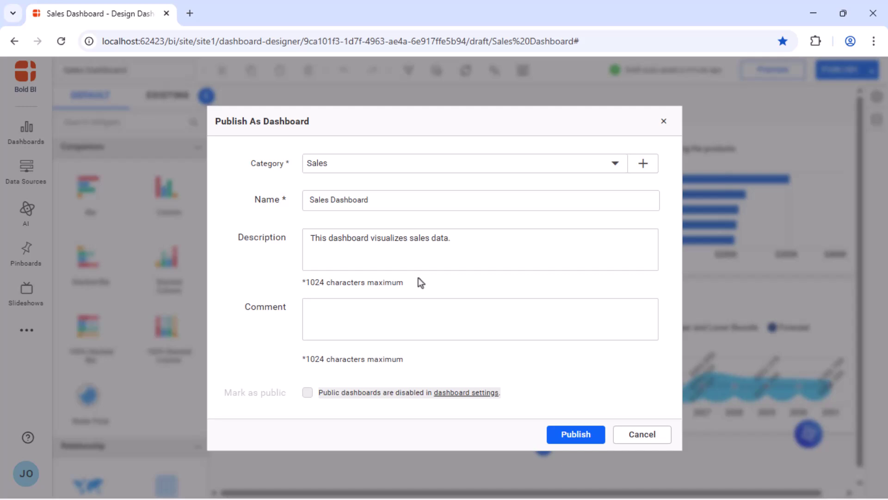
pyautogui.click(417, 305)
pyautogui.write('This is a demo dashboard.')
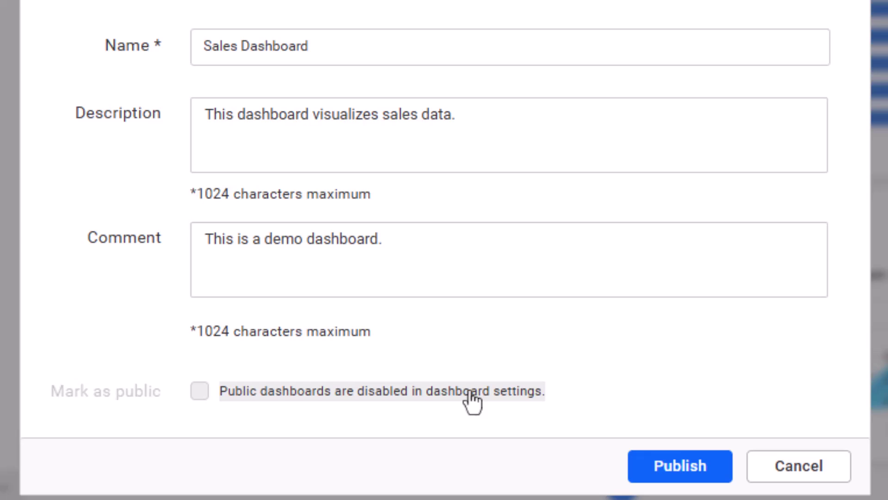
# Enable marking dashboards as public in the site's dashboard settings and save the change.
pyautogui.click(472, 400)
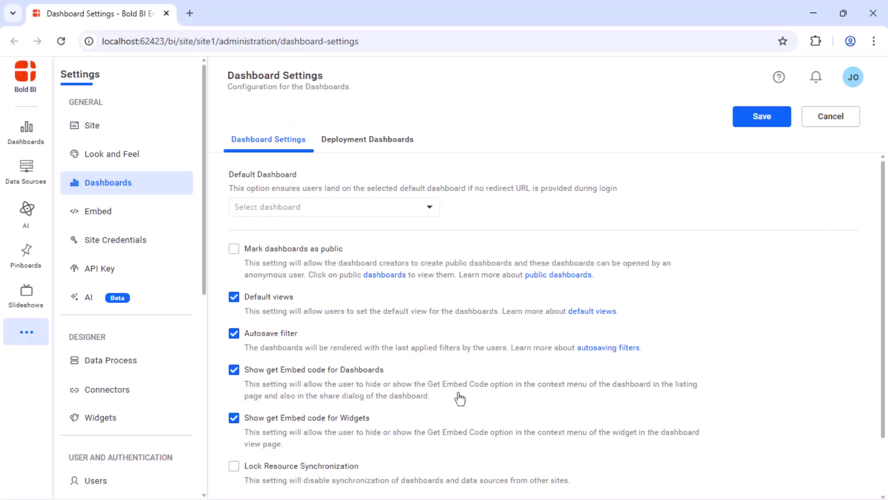
pyautogui.click(234, 250)
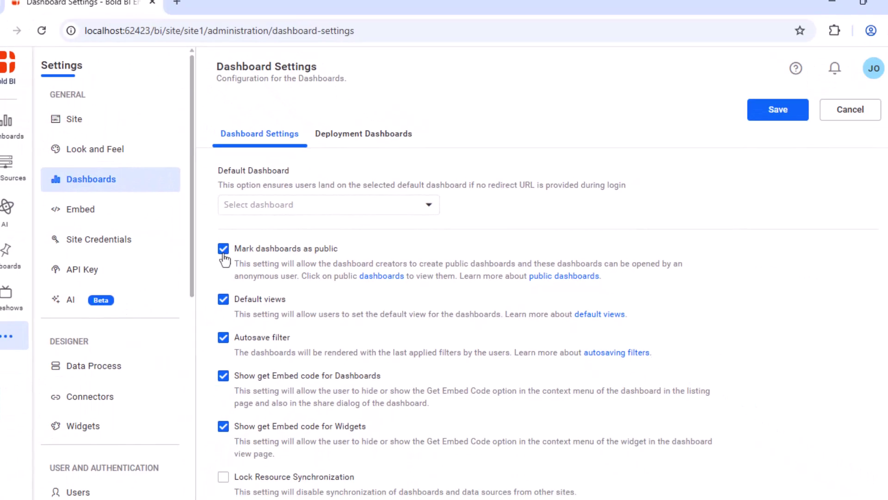
pyautogui.click(762, 117)
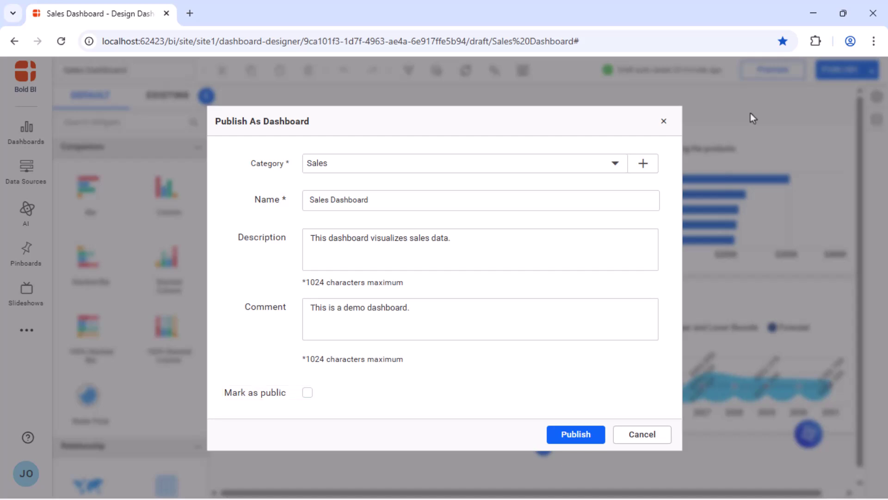
# Mark the Sales Dashboard as public and publish it, declining to view it.
pyautogui.click(307, 393)
pyautogui.click(571, 436)
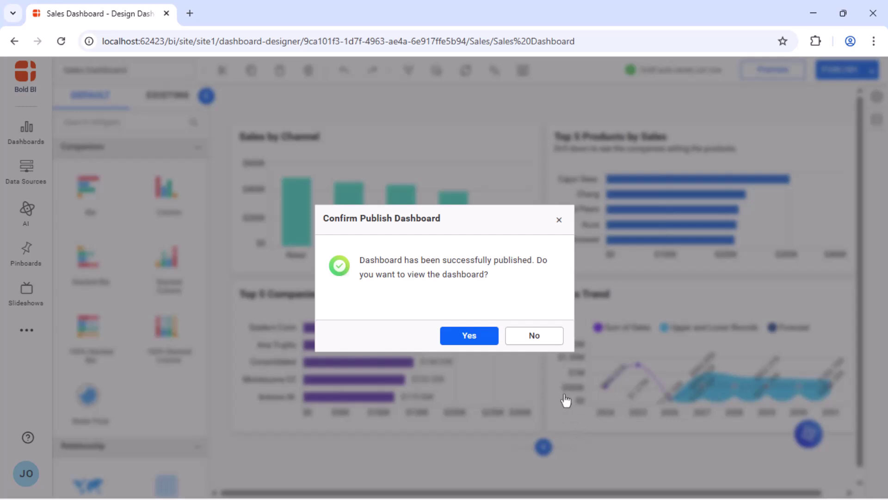
pyautogui.click(542, 341)
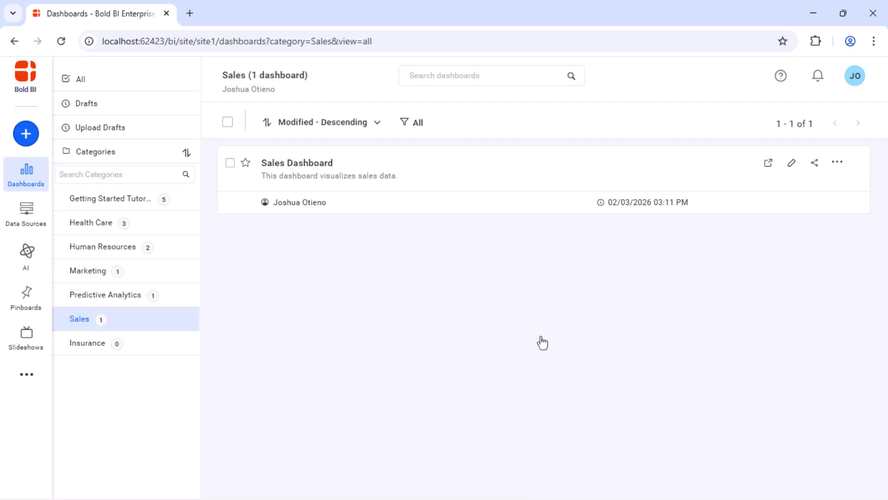
# Open the published Sales Dashboard for editing, publish it again directly, and view the published dashboard.
pyautogui.click(792, 163)
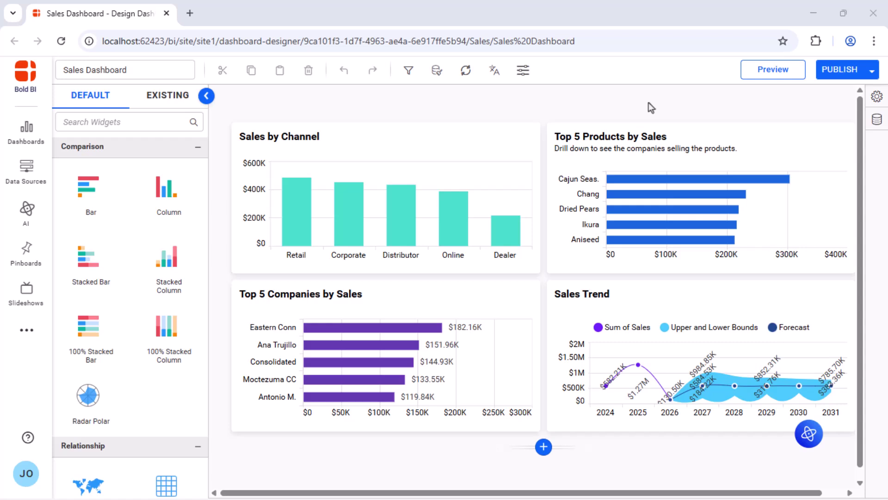
pyautogui.click(838, 72)
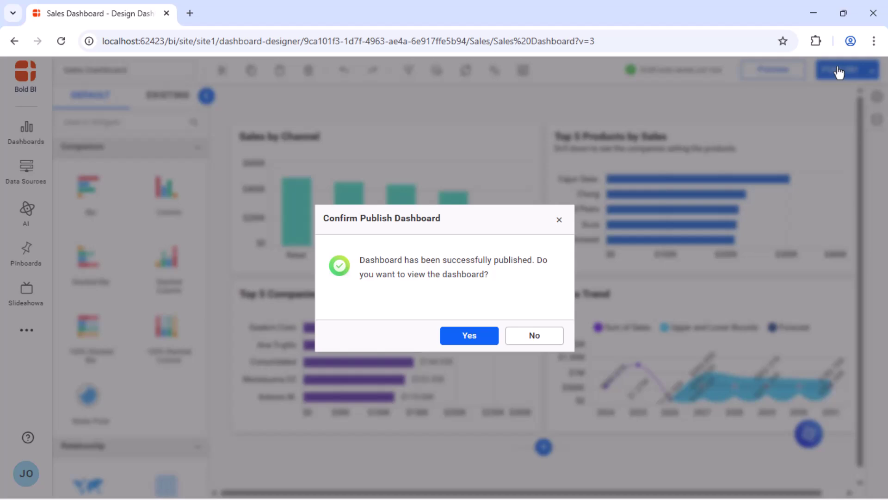
pyautogui.click(469, 335)
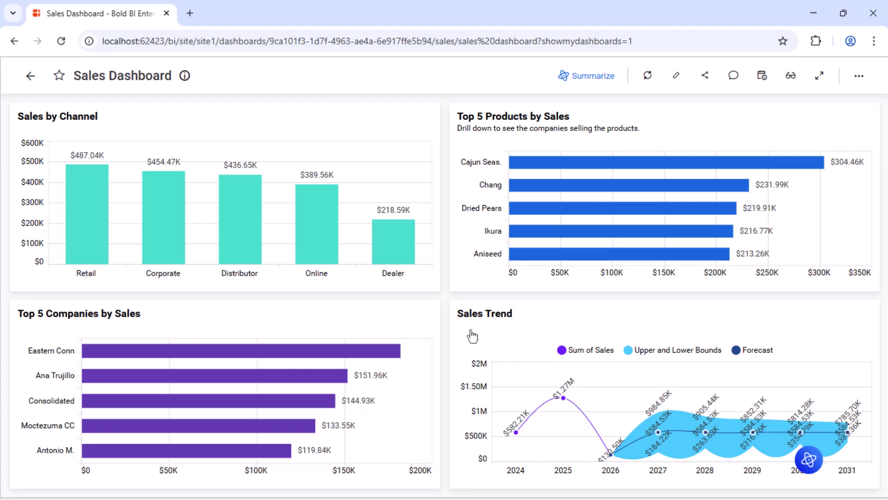
# Reopen the dashboard for editing and try Publish As in the Sales category, declining to replace the existing dashboard.
pyautogui.click(676, 78)
pyautogui.click(871, 71)
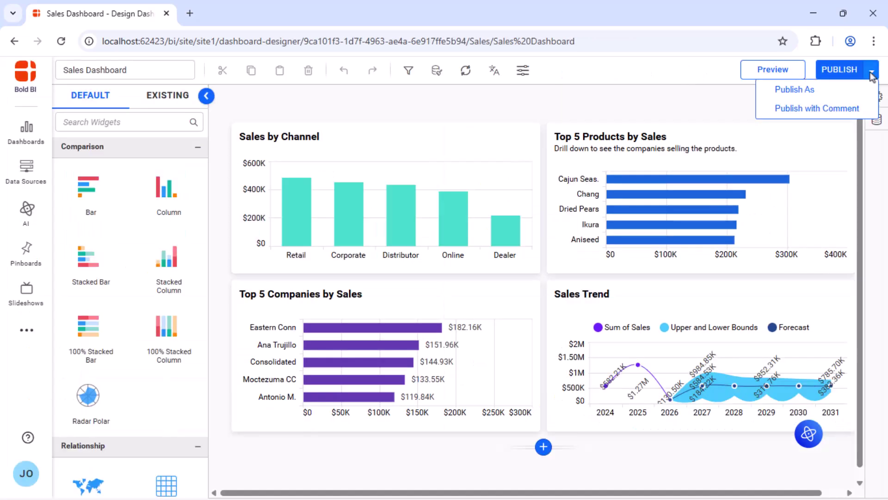
pyautogui.click(828, 94)
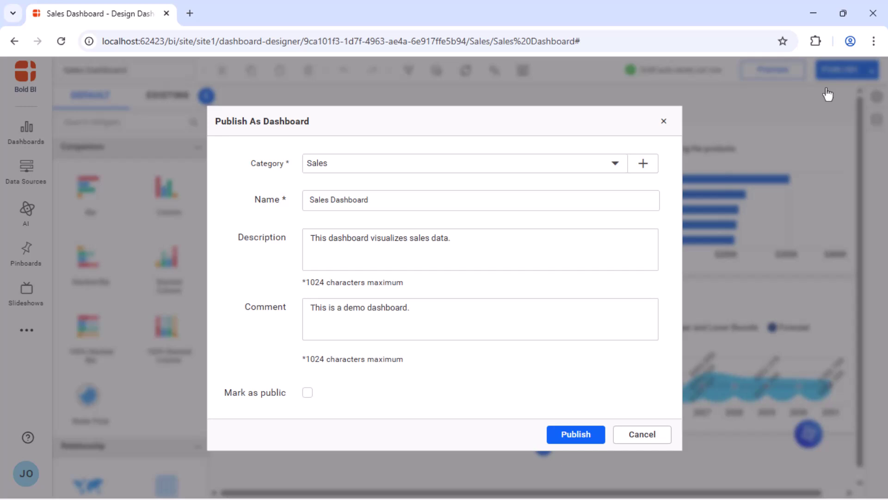
pyautogui.click(572, 434)
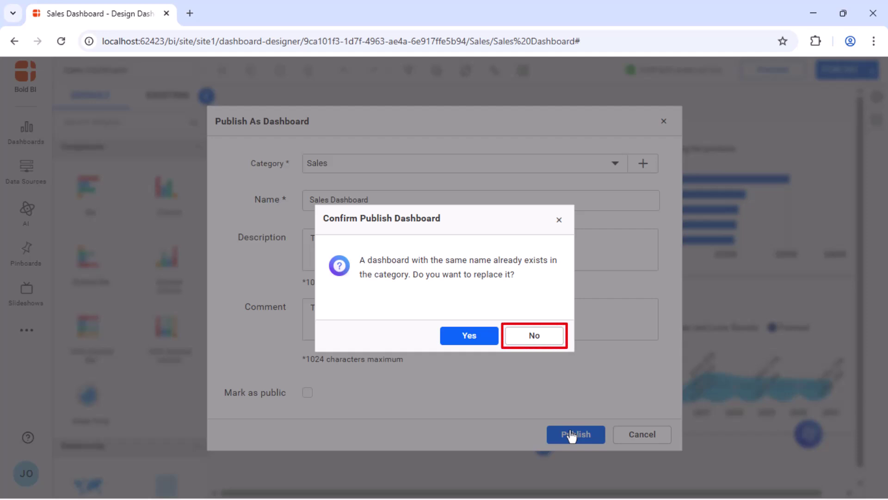
pyautogui.click(544, 335)
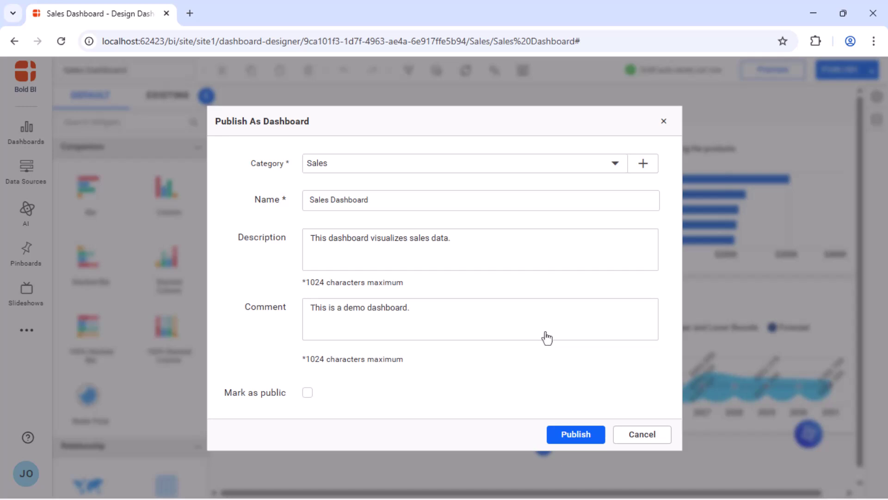
# Change the category to Getting Started Tutorial and publish the dashboard there, declining to view it.
pyautogui.click(615, 166)
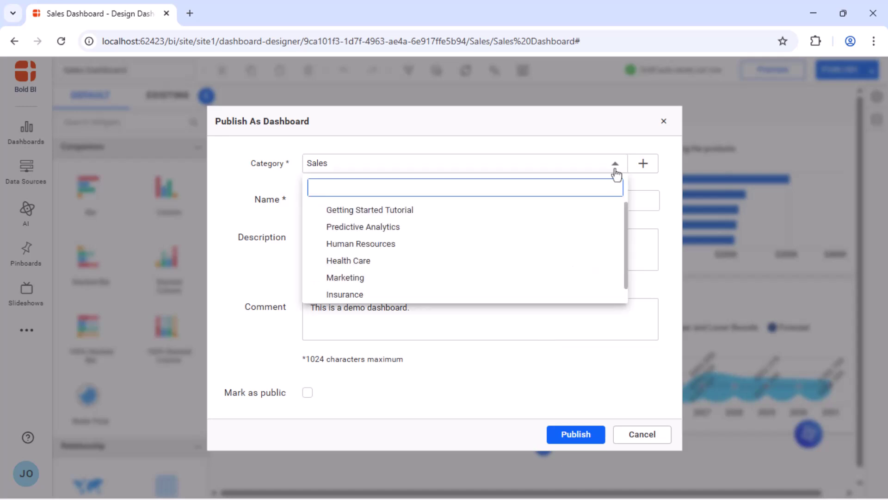
pyautogui.click(386, 210)
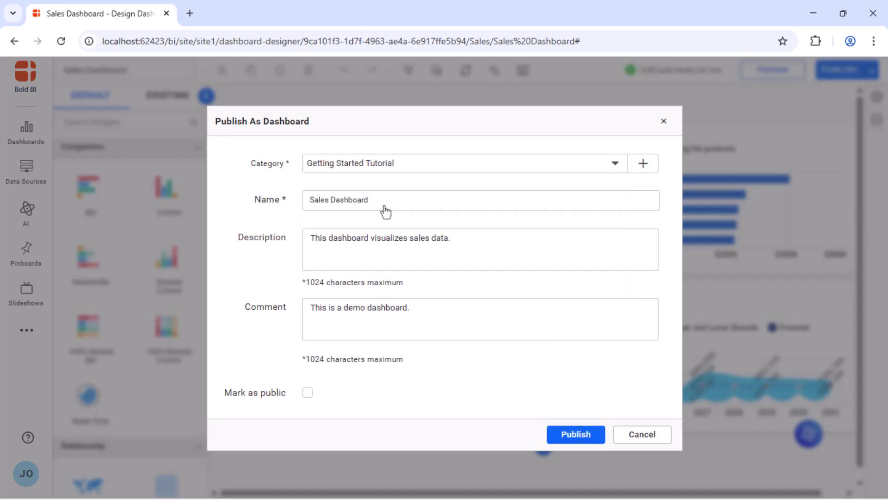
pyautogui.click(577, 435)
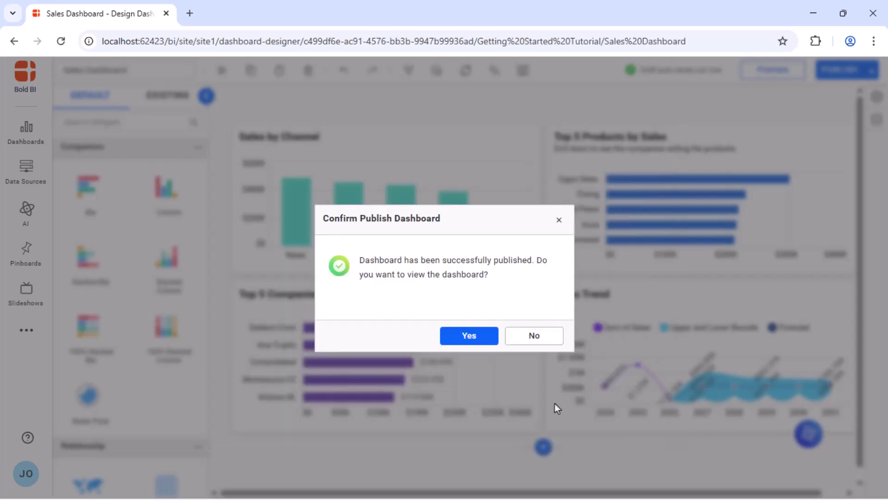
pyautogui.click(535, 335)
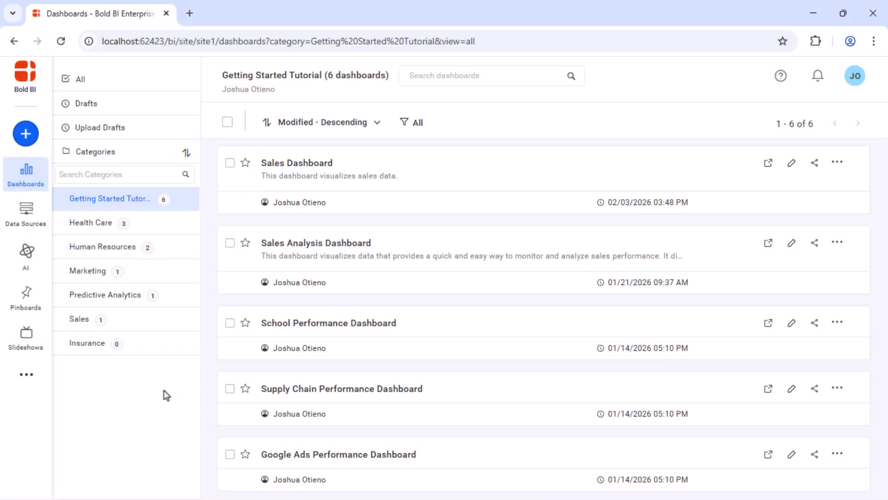
# Switch to the Bold BI website and open its free demo request page.
pyautogui.click(459, 176)
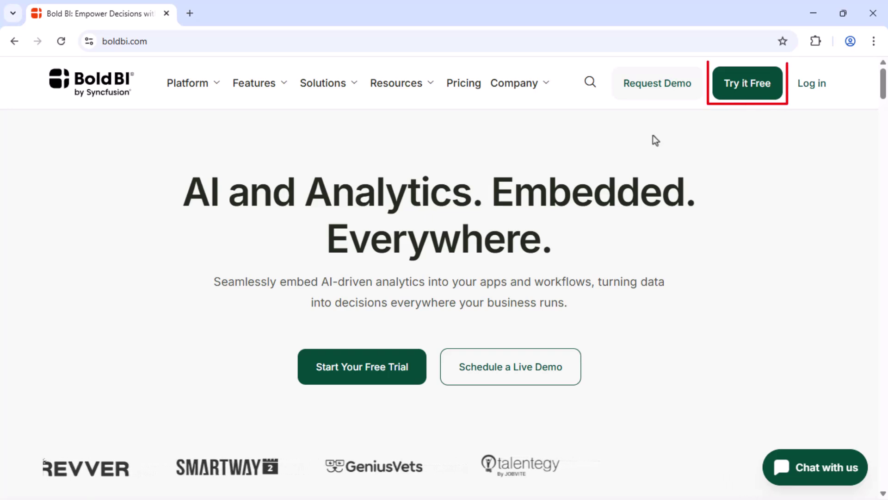
pyautogui.click(743, 83)
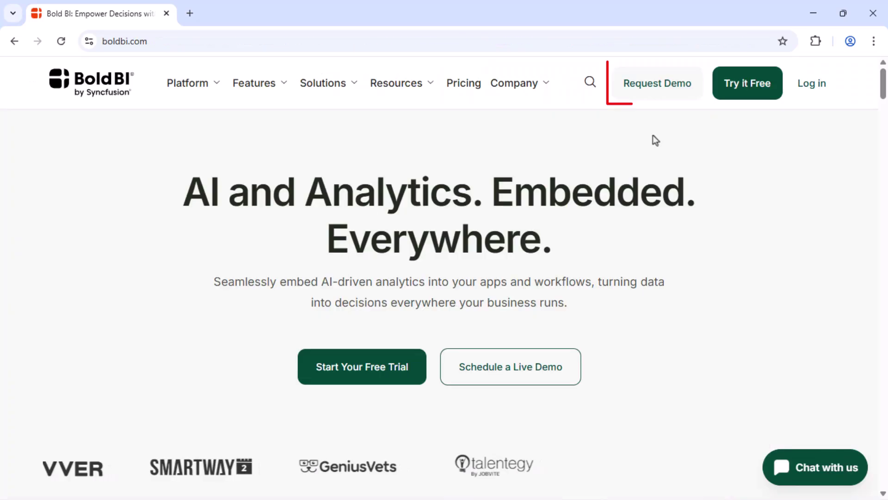
pyautogui.click(662, 89)
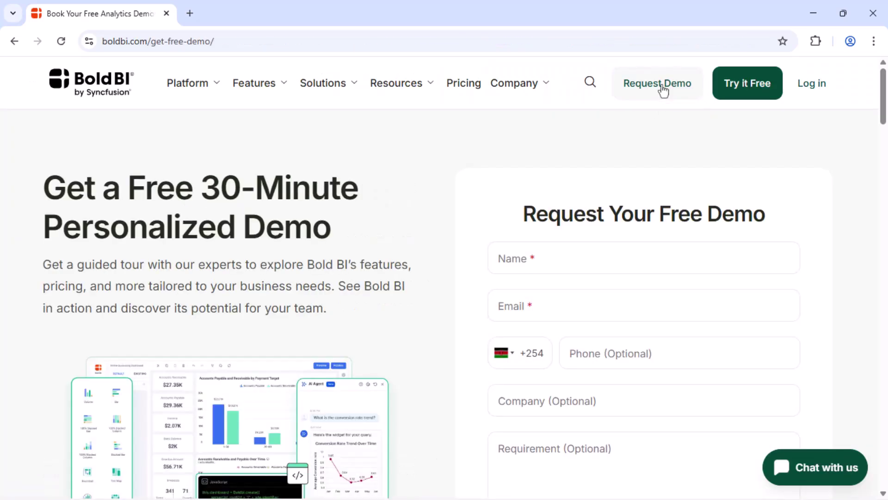